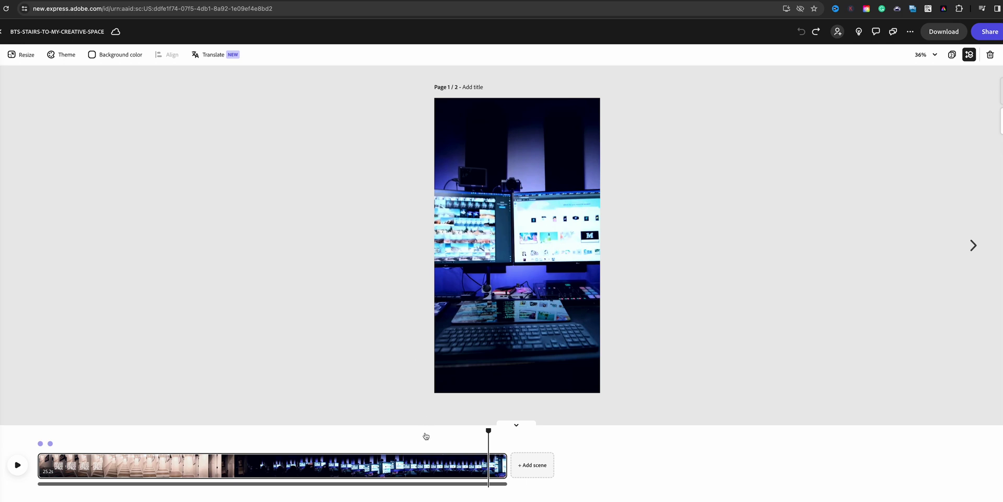
Review the vertical office clip by playing it from an earlier point in the timeline.
left_click(453, 438)
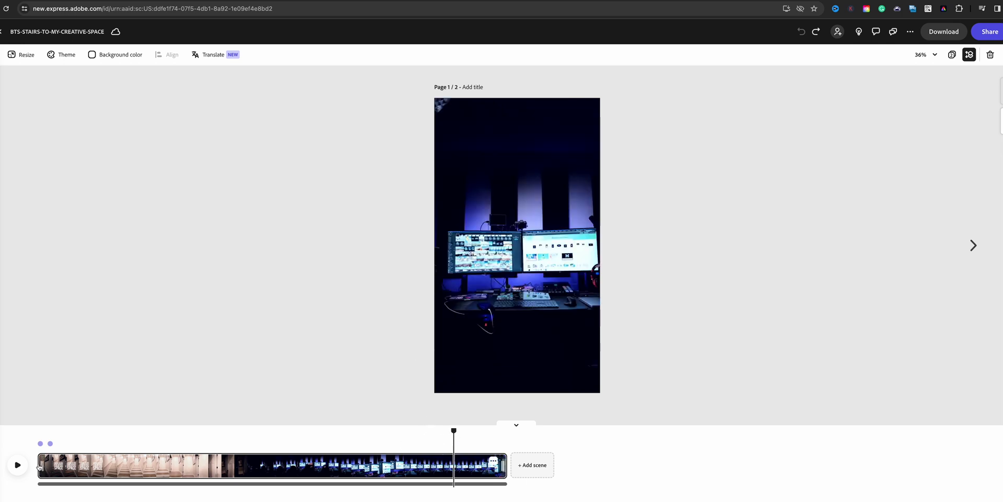
left_click(17, 465)
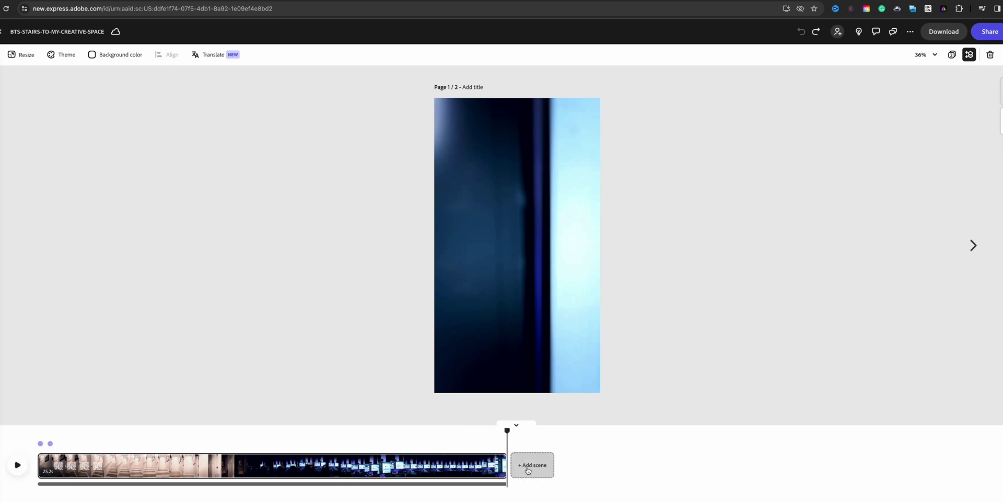
Add a blank second scene after the clip and give it a black background.
left_click(527, 470)
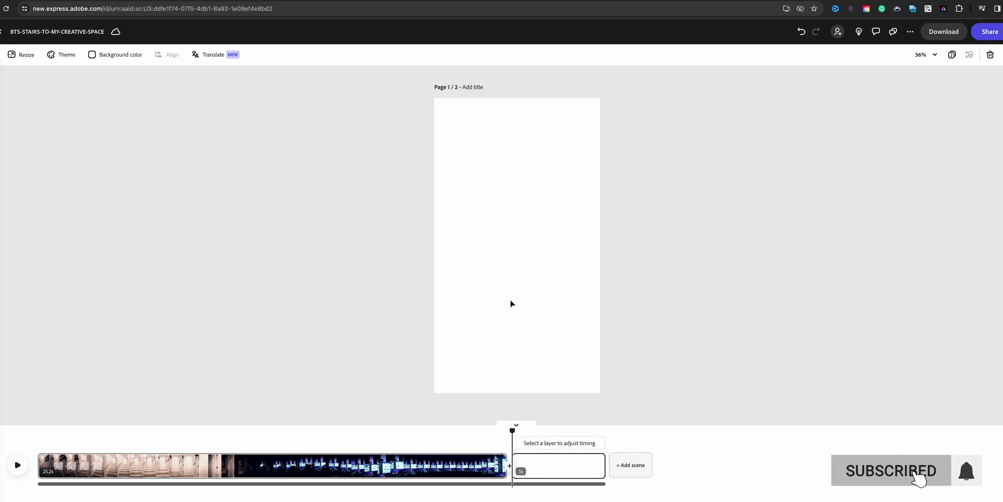
left_click(135, 55)
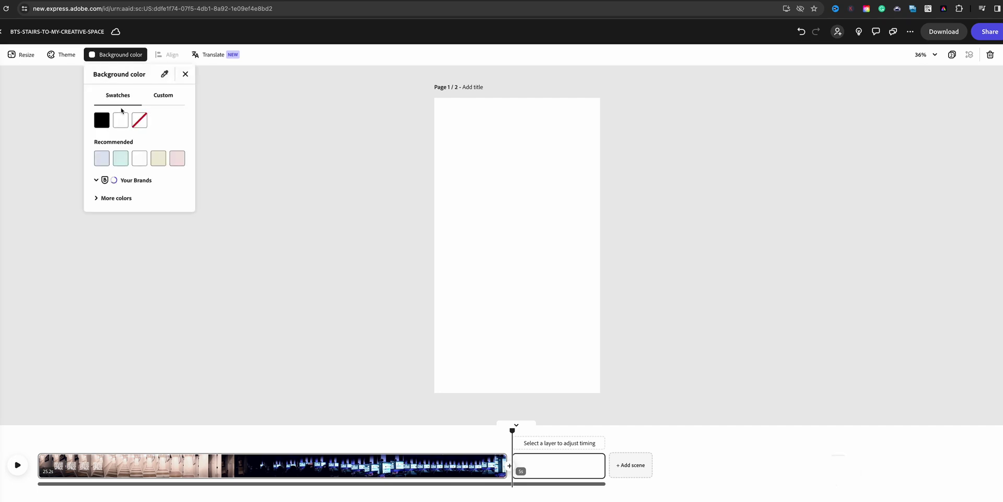
left_click(102, 120)
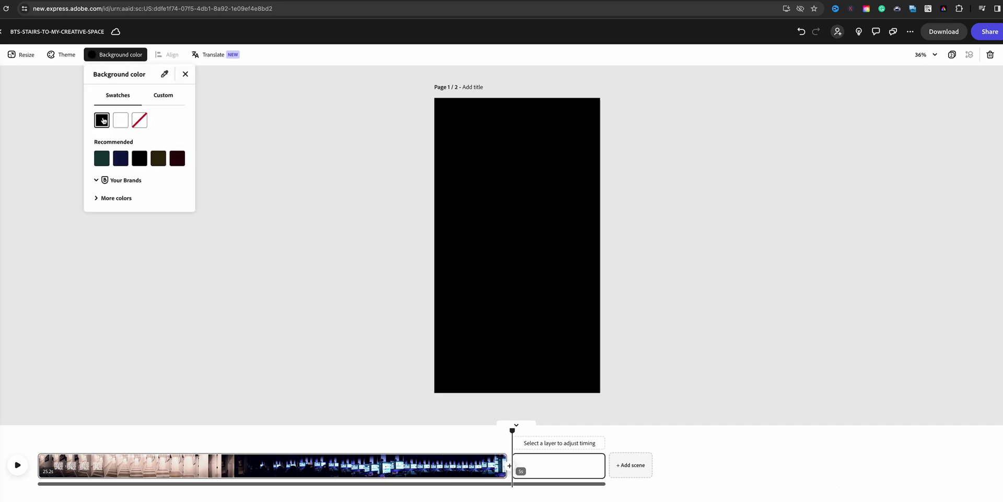
Return to the office clip and bring up the insert options between the two scenes.
left_click(499, 434)
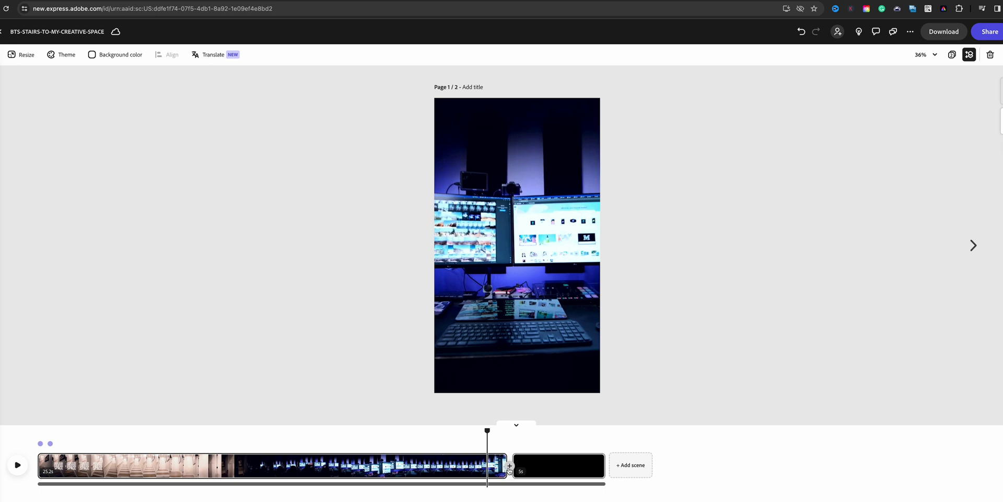
mouse_move(538, 469)
left_click(512, 469)
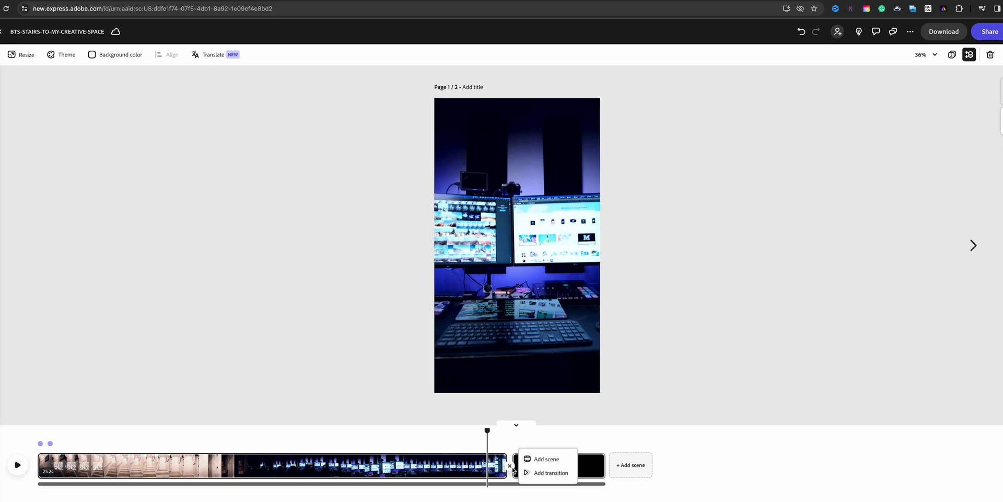
Join the office clip to the black scene with a 1-second Dissolve and preview it.
left_click(536, 472)
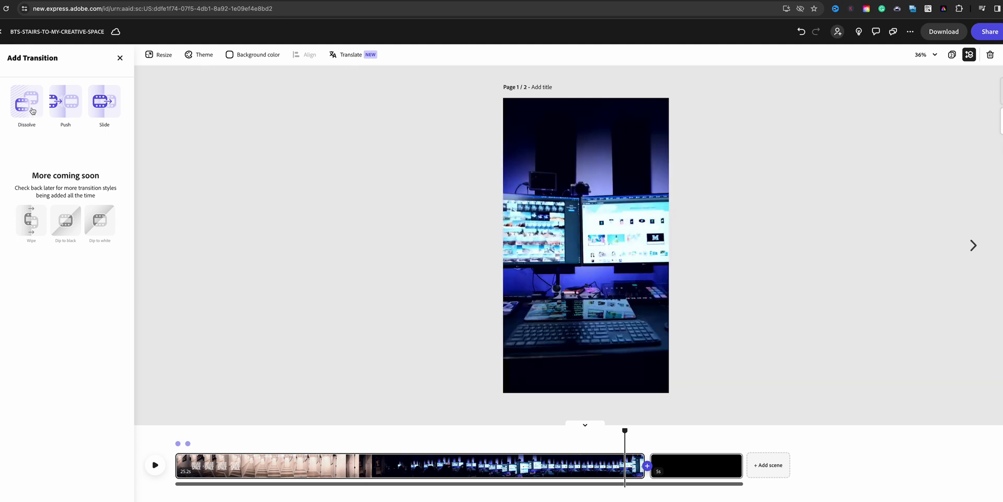
left_click(33, 111)
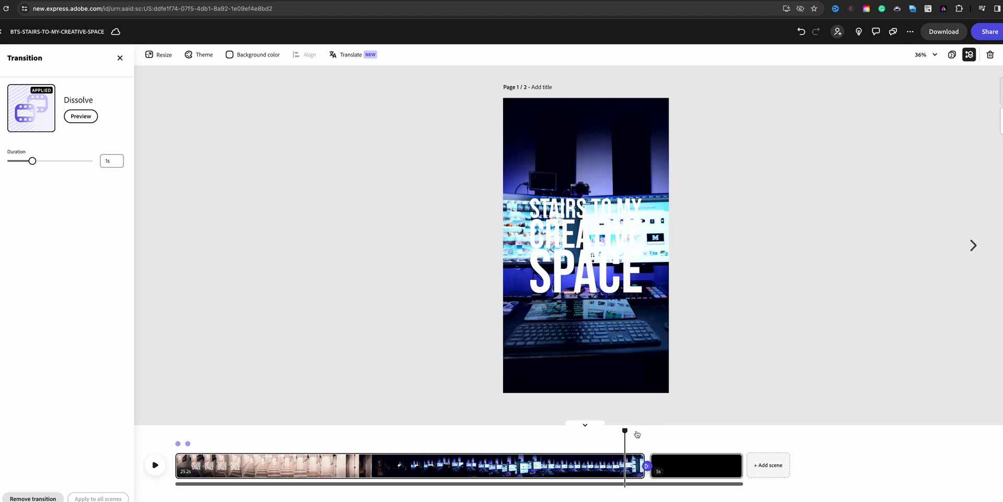
left_click_drag(625, 432, 619, 439)
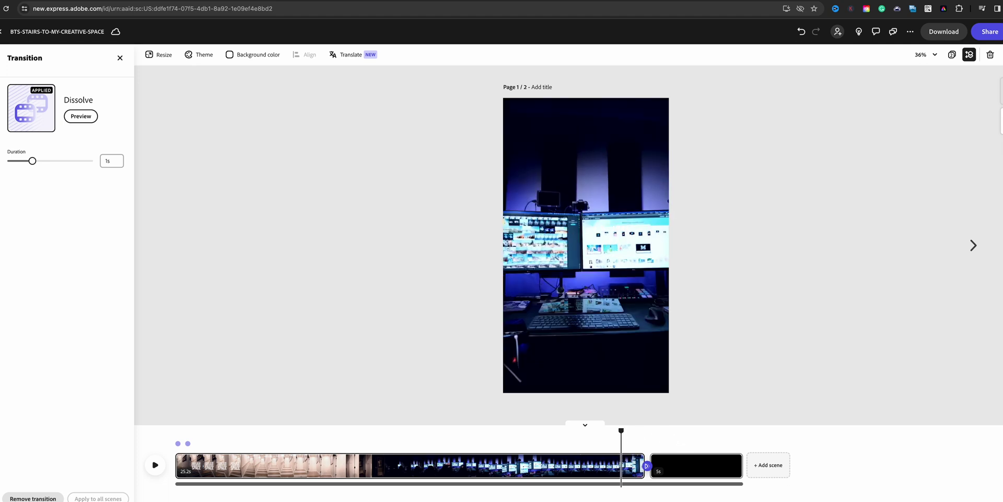
left_click(153, 470)
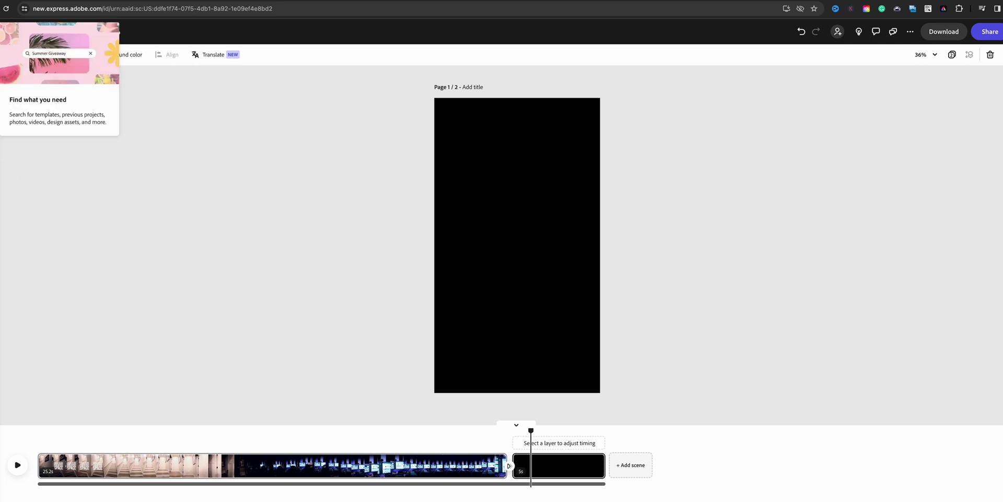
left_click(30, 77)
Search stock media for 'subscribe' and list all the video results.
left_click(40, 81)
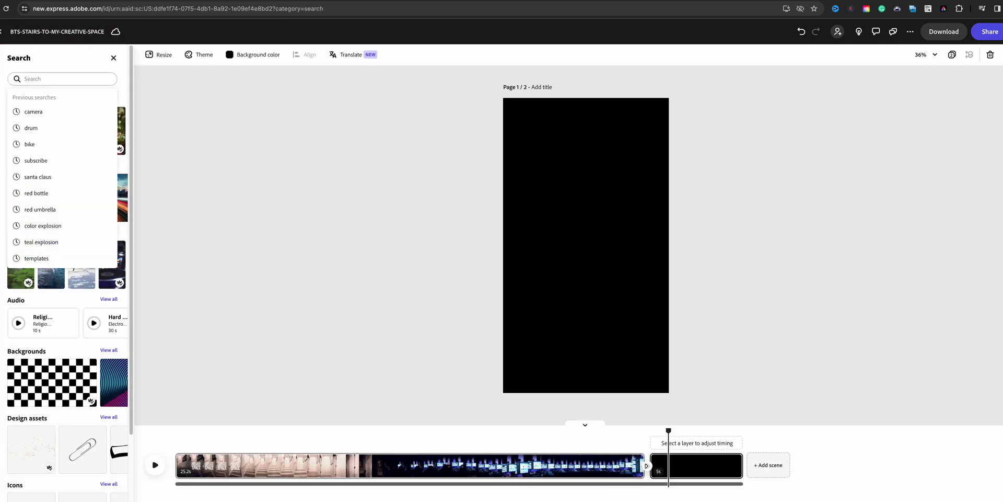
type("subscribe")
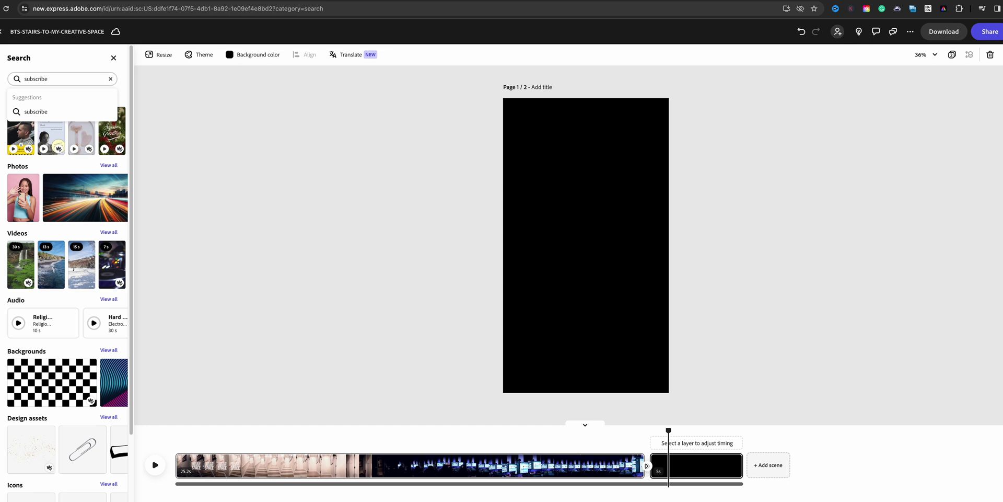
key("Return")
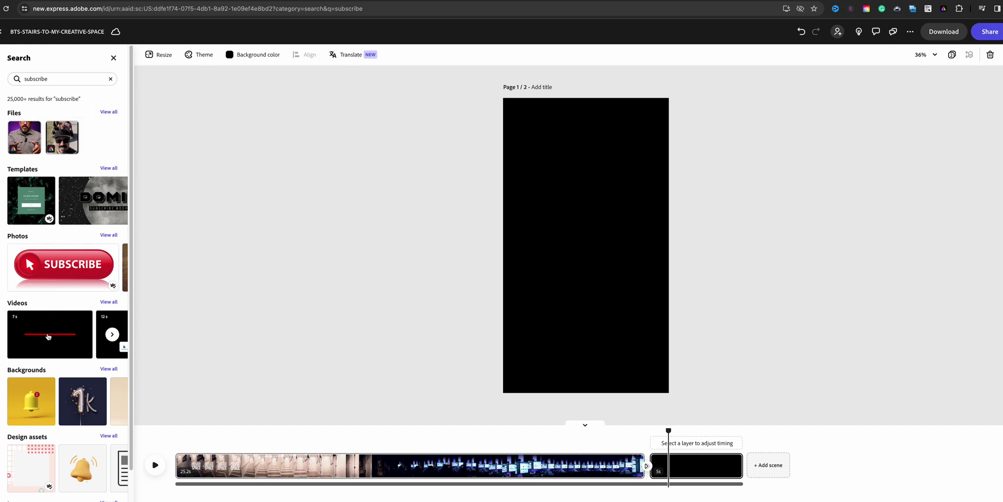
scroll(58, 466, "down", 2)
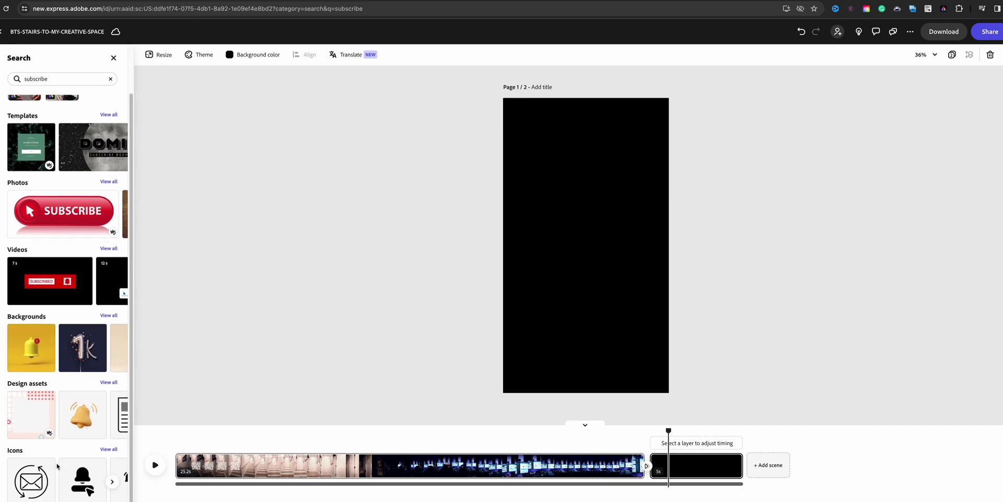
scroll(68, 478, "up", 2)
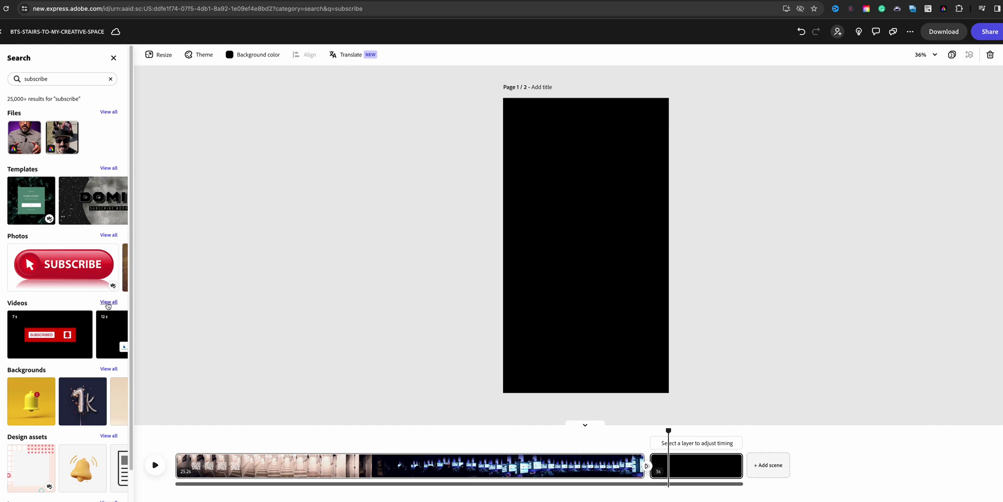
left_click(108, 305)
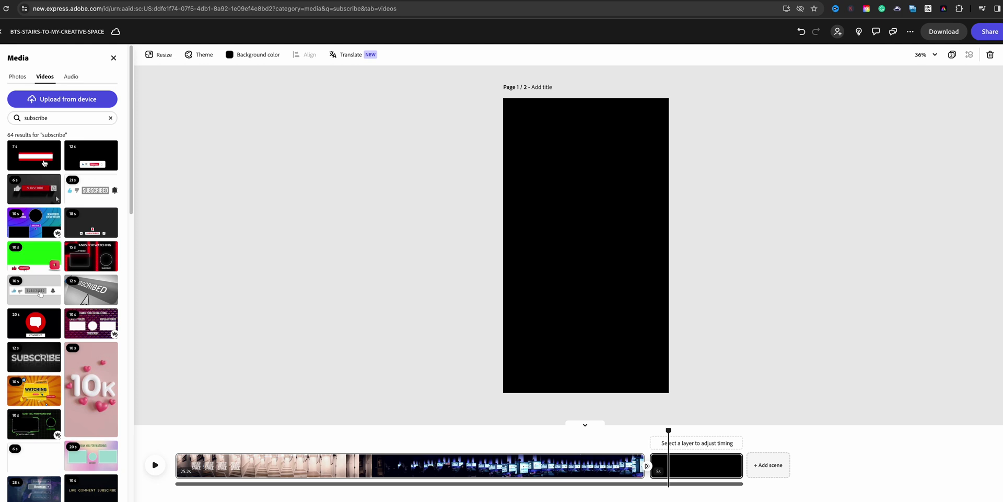
scroll(86, 268, "down", 1)
scroll(87, 273, "up", 1)
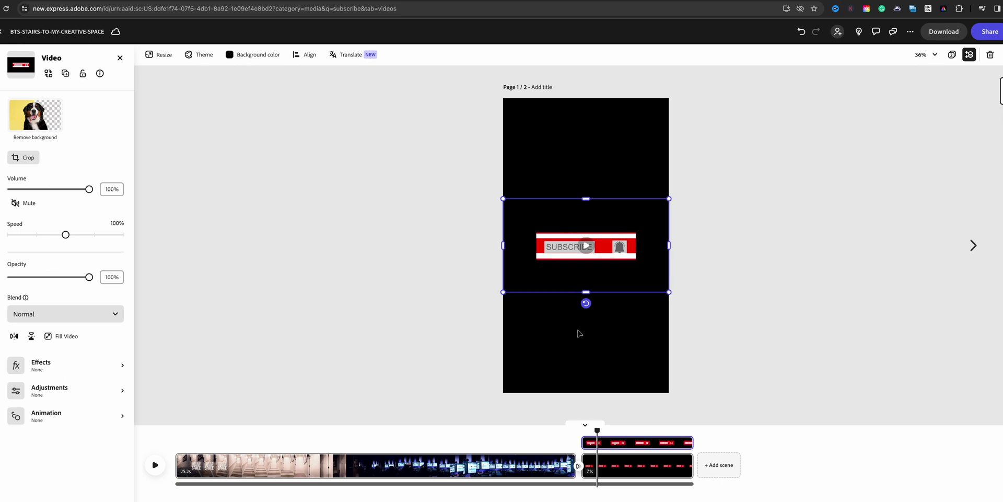
Preview the red subscribe-bell overlay on the black scene, scrubbing around the transition from the office clip.
mouse_move(595, 429)
left_mouse_down()
mouse_move(569, 428)
mouse_move(580, 426)
left_mouse_up()
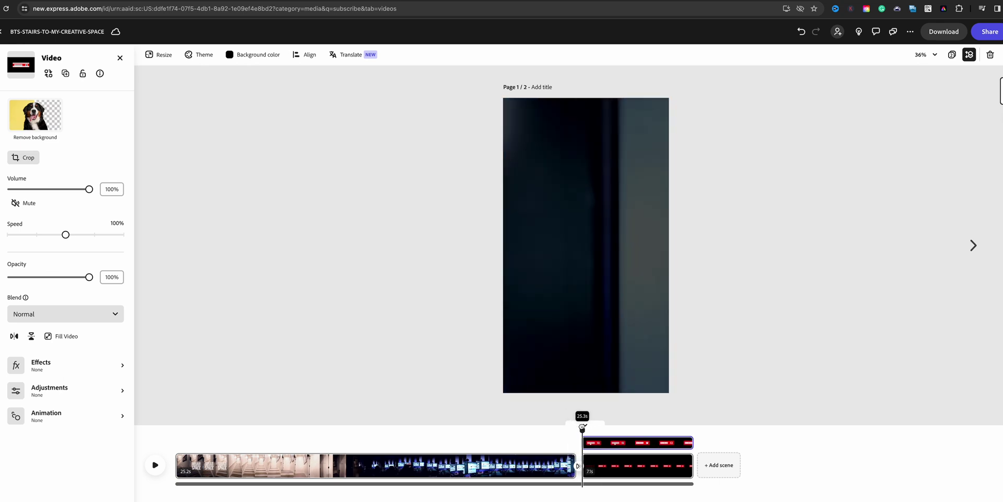
left_click(154, 465)
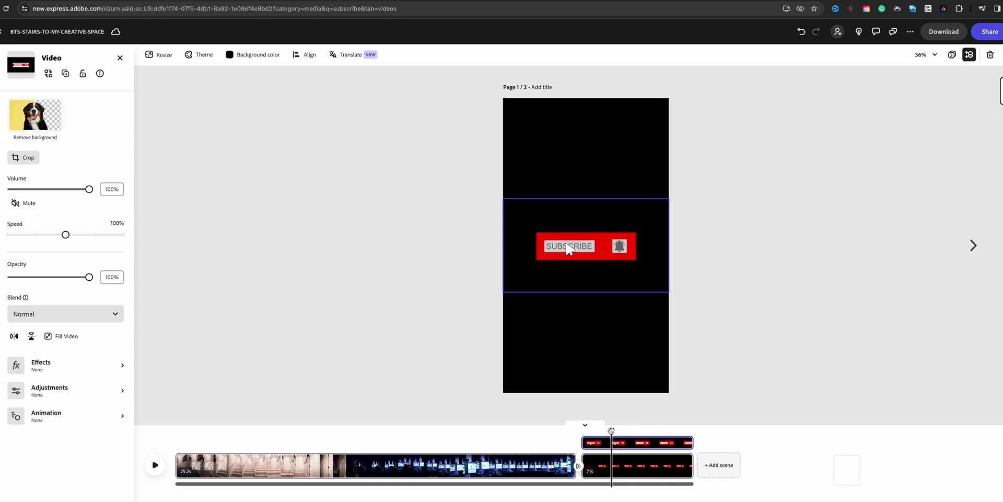
left_click_drag(611, 430, 587, 416)
left_click(589, 442)
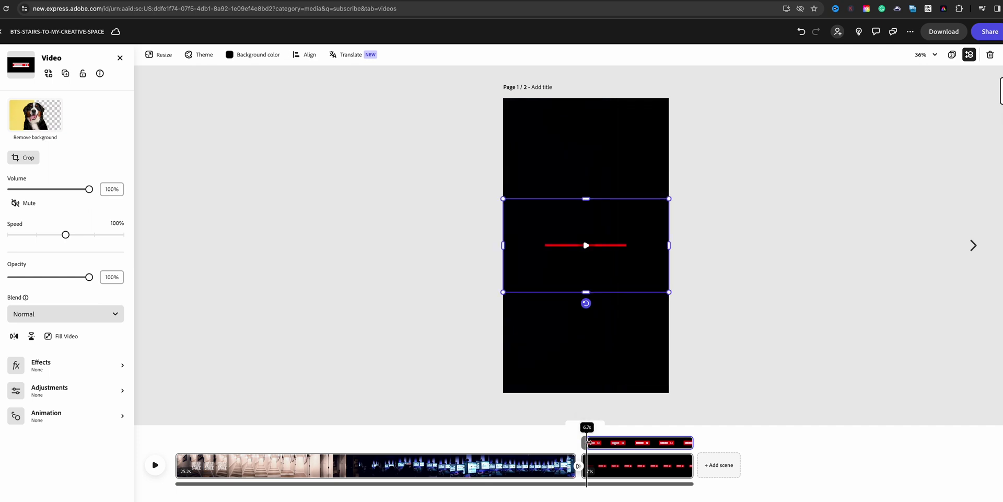
left_click_drag(585, 430, 586, 430)
left_click(592, 442)
left_click_drag(587, 432, 590, 444)
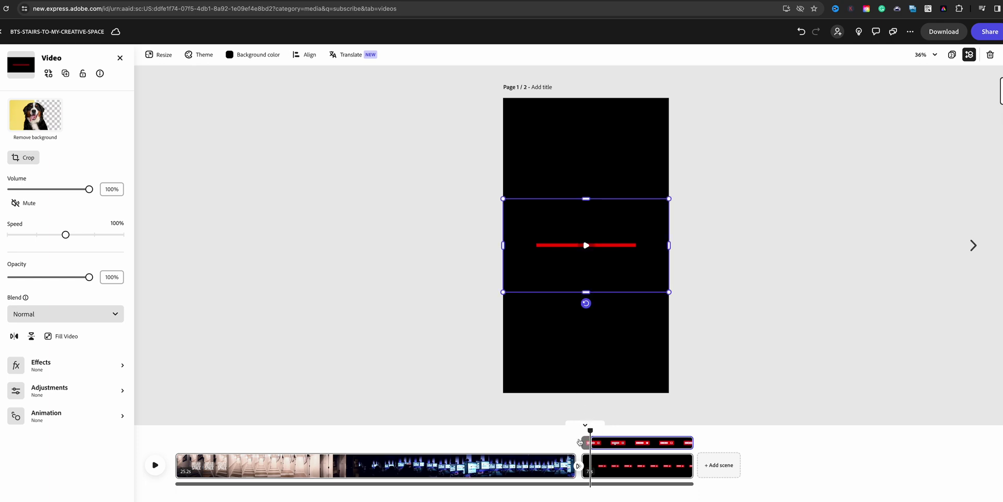
left_click(581, 441)
left_click(571, 435)
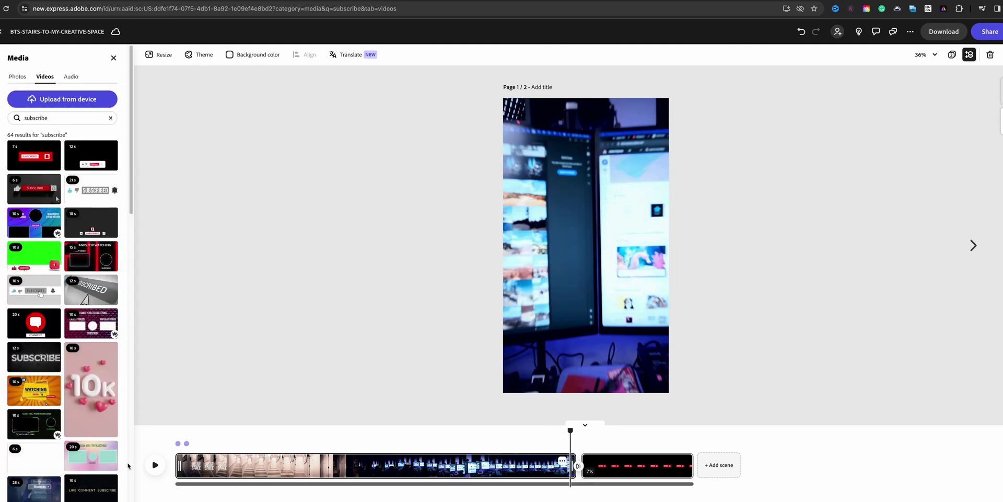
Play into the SUBSCRIBED scene and trim it down to 5 seconds.
left_click(157, 470)
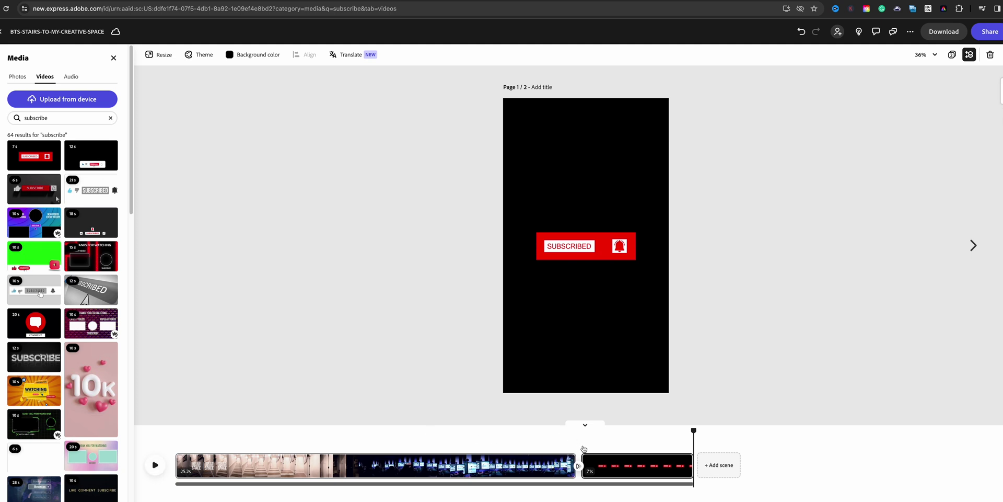
mouse_move(617, 460)
left_click_drag(690, 466, 640, 459)
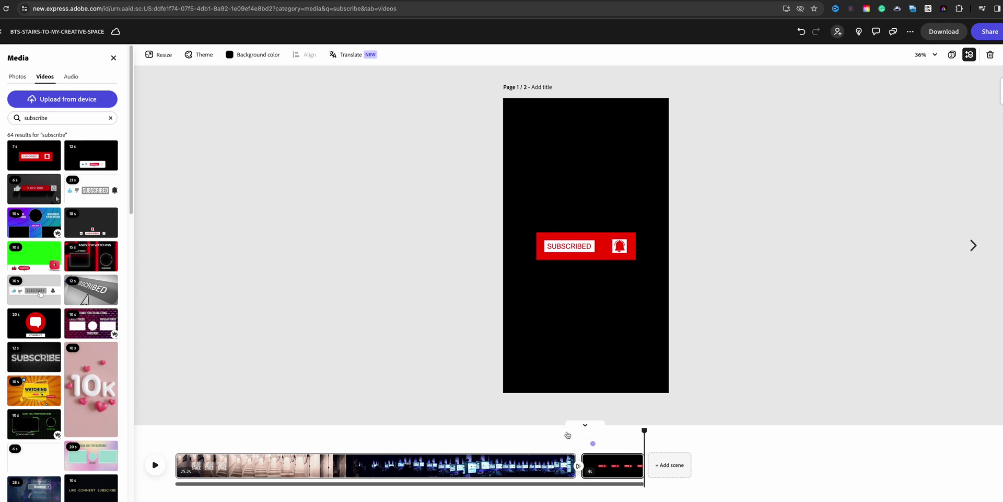
Select the SUBSCRIBED video and extend the end scene to about 5.2 seconds.
left_click(560, 432)
left_click(600, 251)
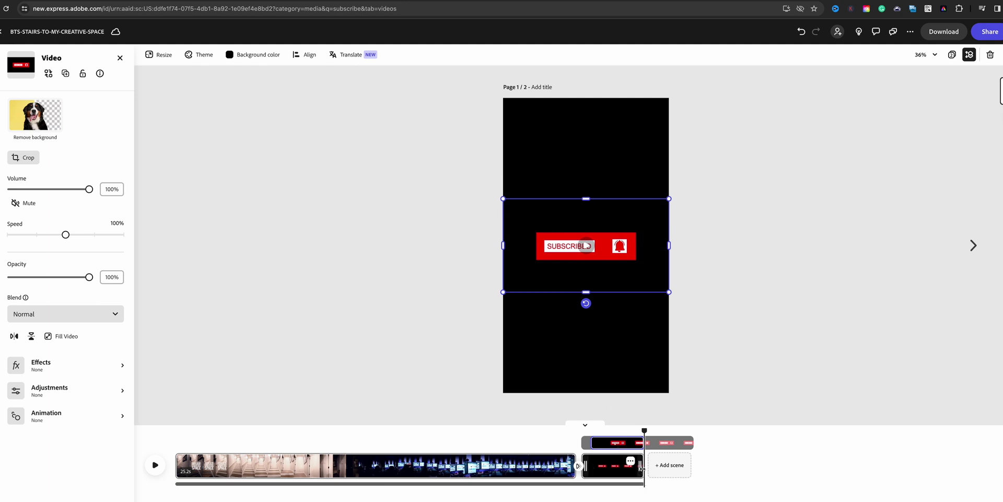
left_click_drag(641, 466, 664, 472)
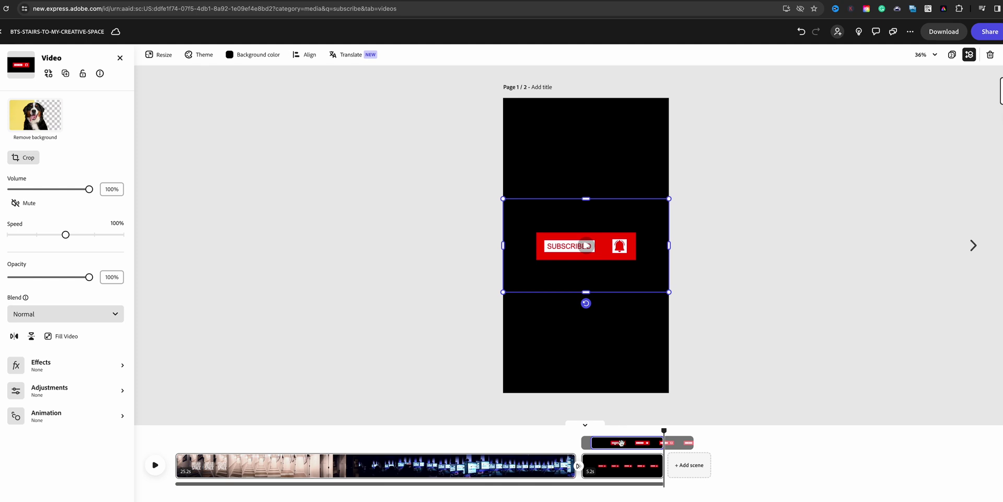
Give the SUBSCRIBED video a Fade out animation.
left_click(104, 415)
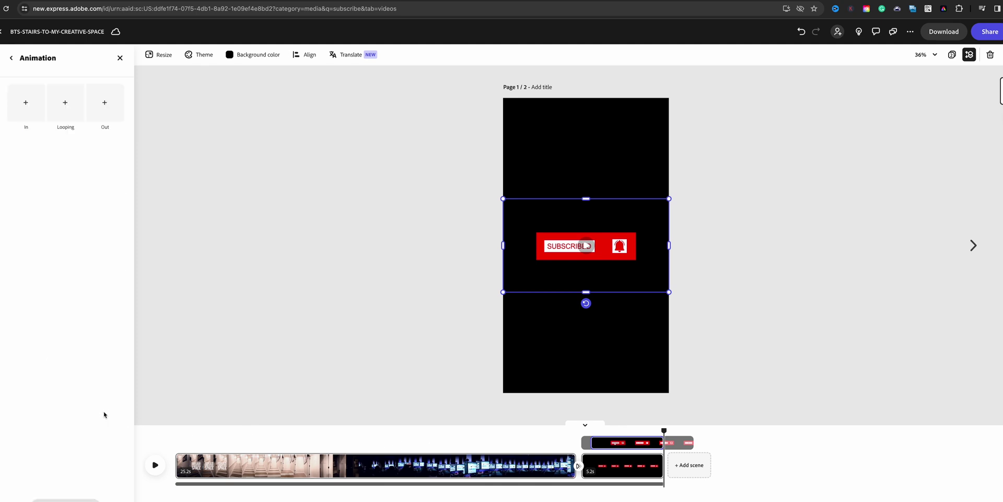
left_click(106, 103)
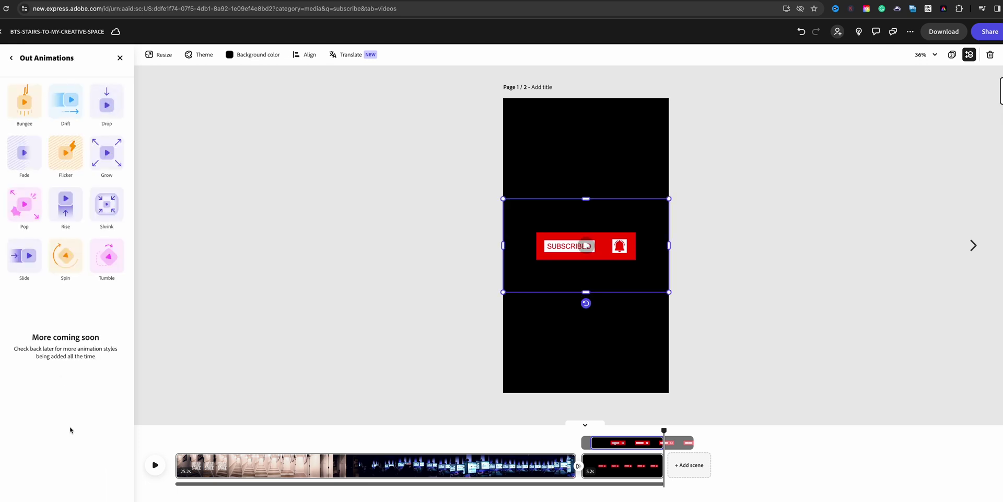
left_click(27, 156)
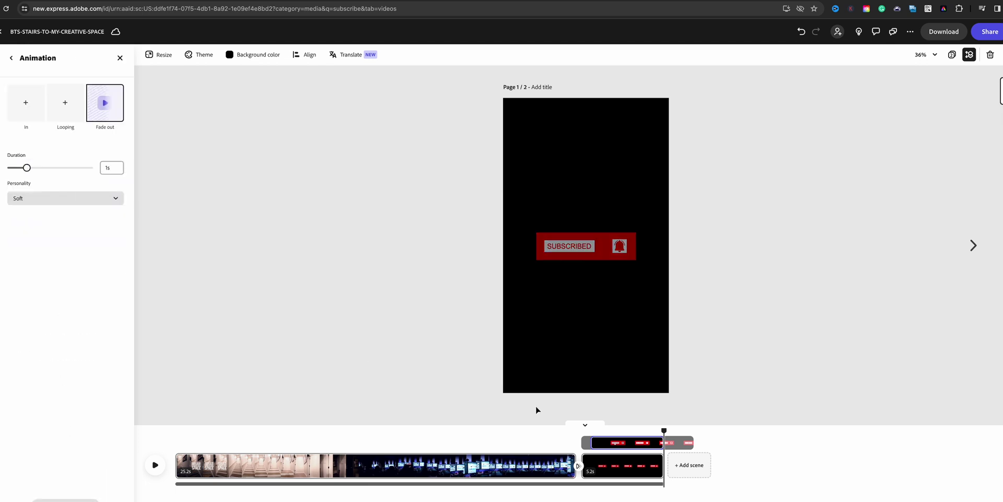
Play from just before scene one's end to check the fade, then reselect the SUBSCRIBED video.
left_click(566, 428)
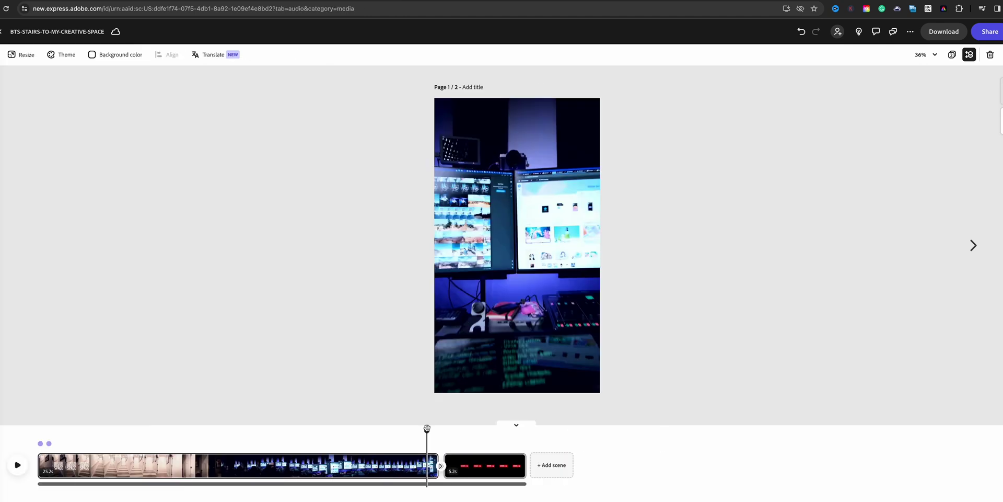
left_click_drag(427, 428, 420, 430)
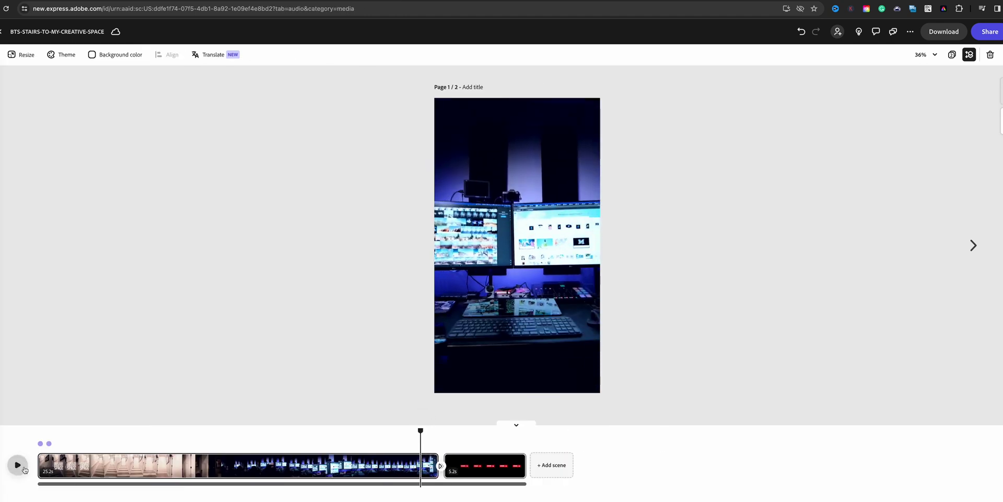
left_click(24, 469)
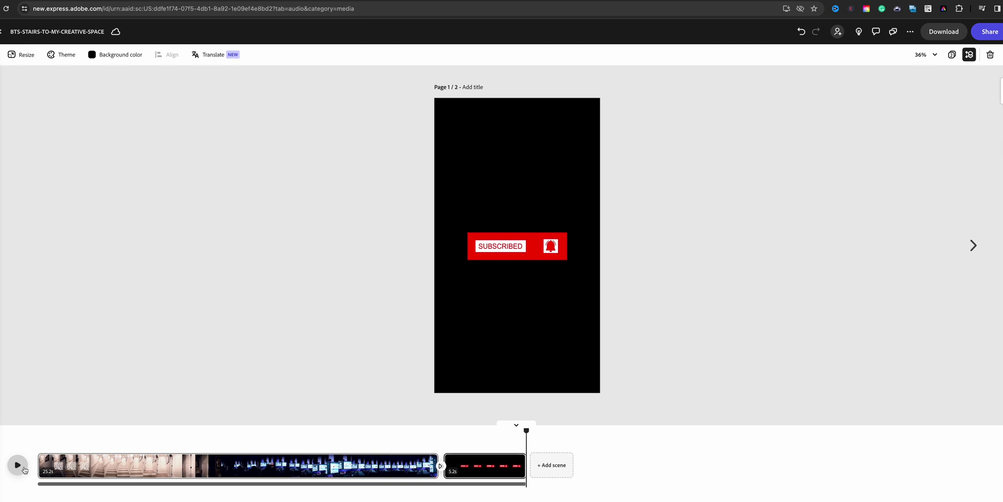
left_click(488, 255)
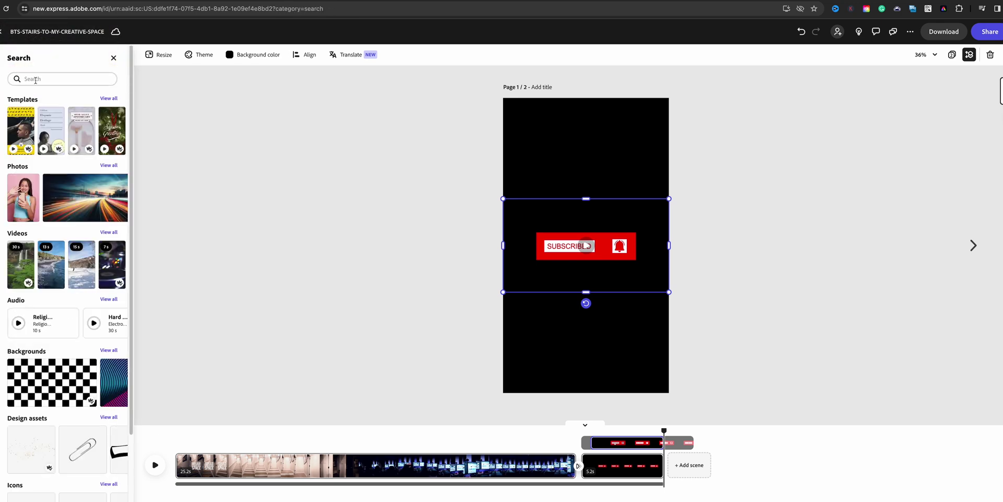
Search assets for 'subscribe' and show all video results.
type("subscribe")
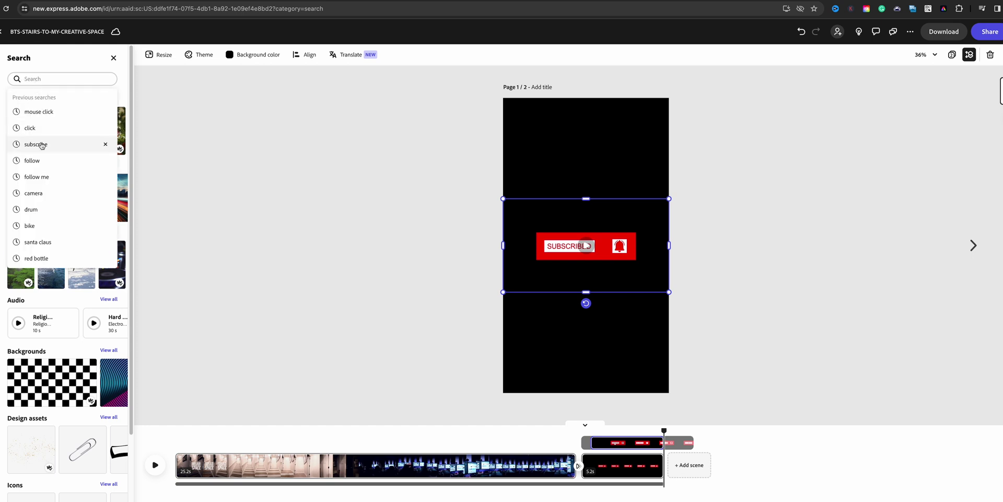
left_click(41, 143)
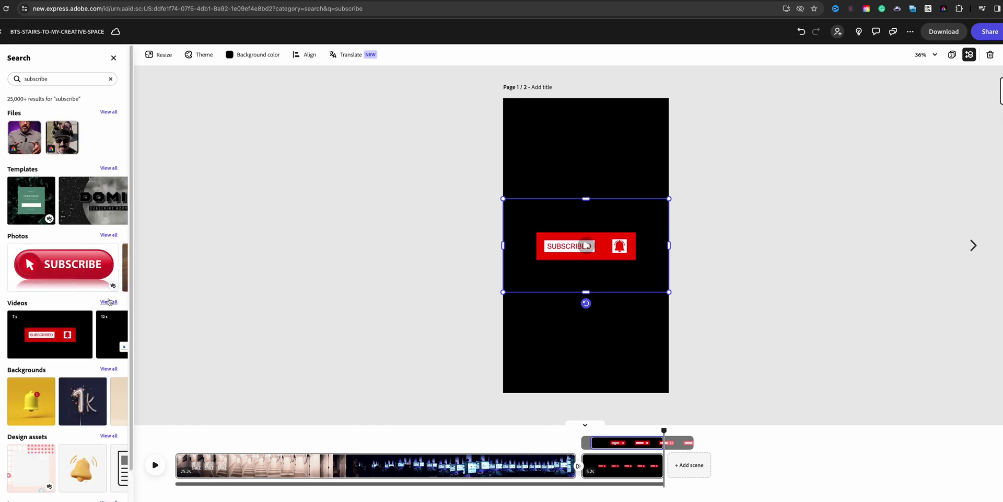
left_click(109, 301)
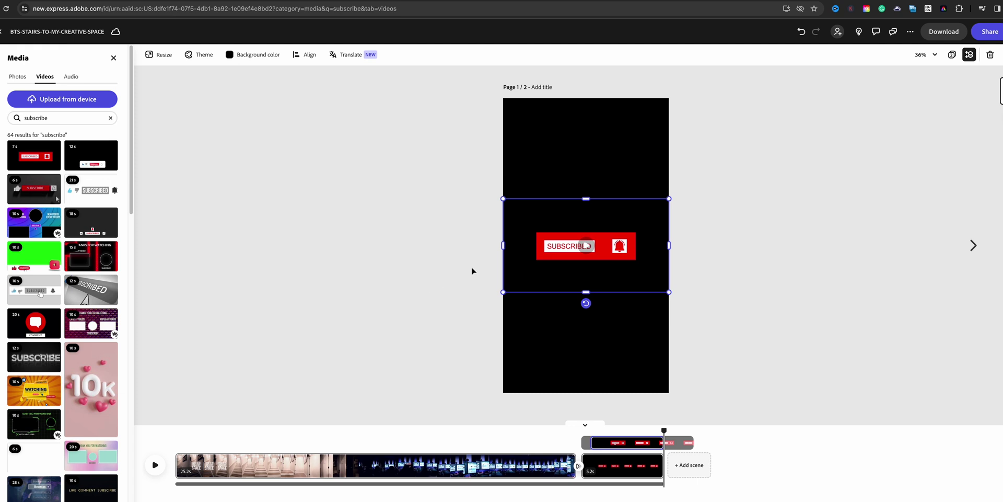
scroll(40, 323, "down", 1)
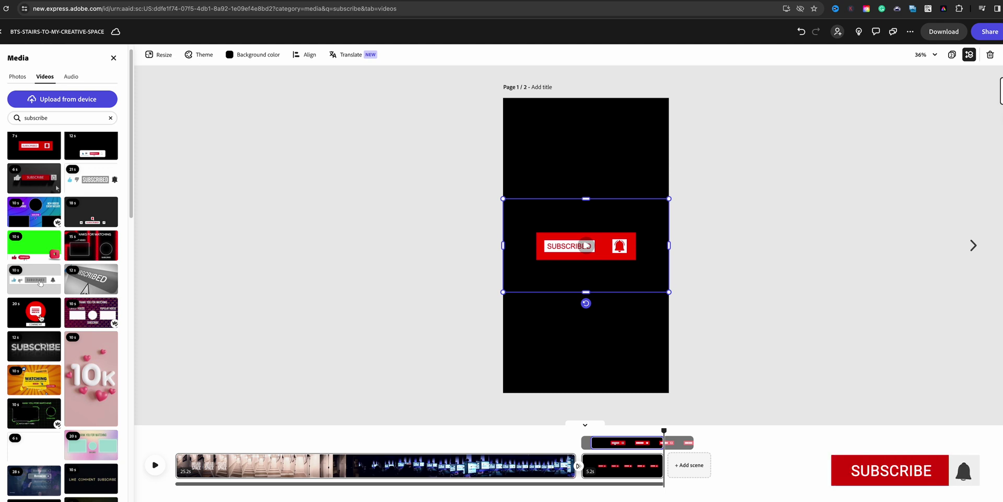
Add the red COMMENT bubble clip, enlarge it across the page, and preview it.
left_click(41, 317)
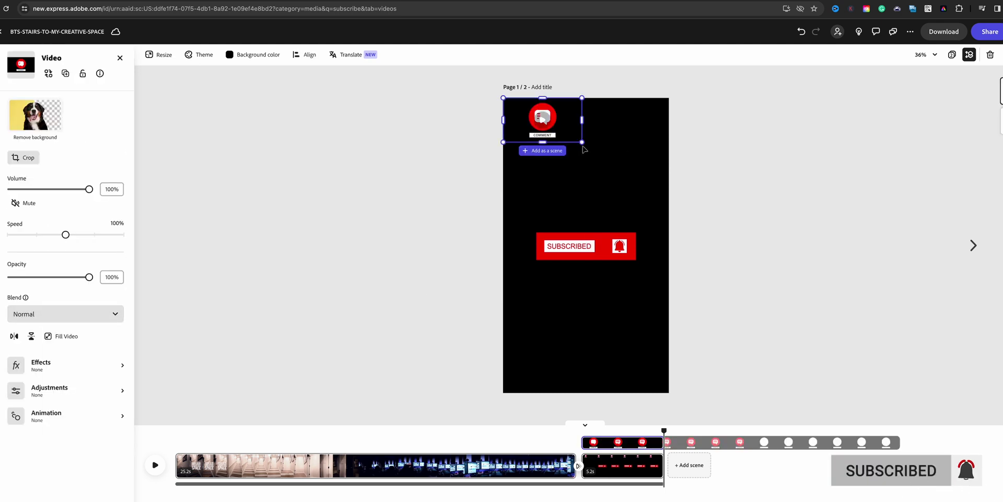
left_click_drag(583, 143, 633, 282)
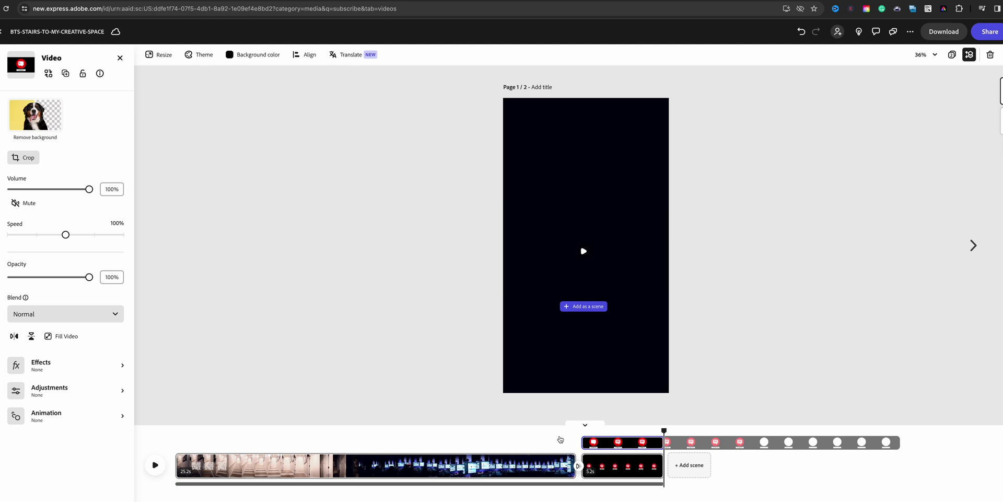
left_click(318, 478)
left_click(156, 464)
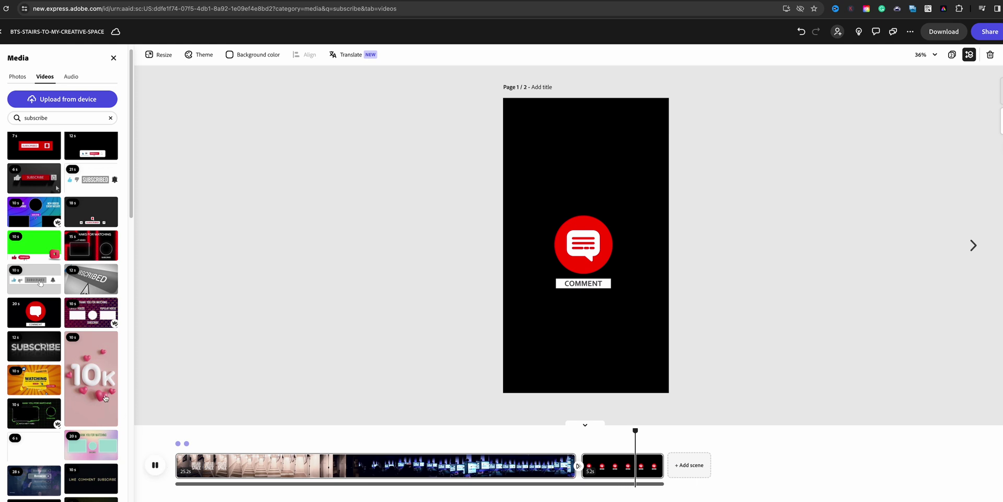
scroll(53, 355, "down", 5)
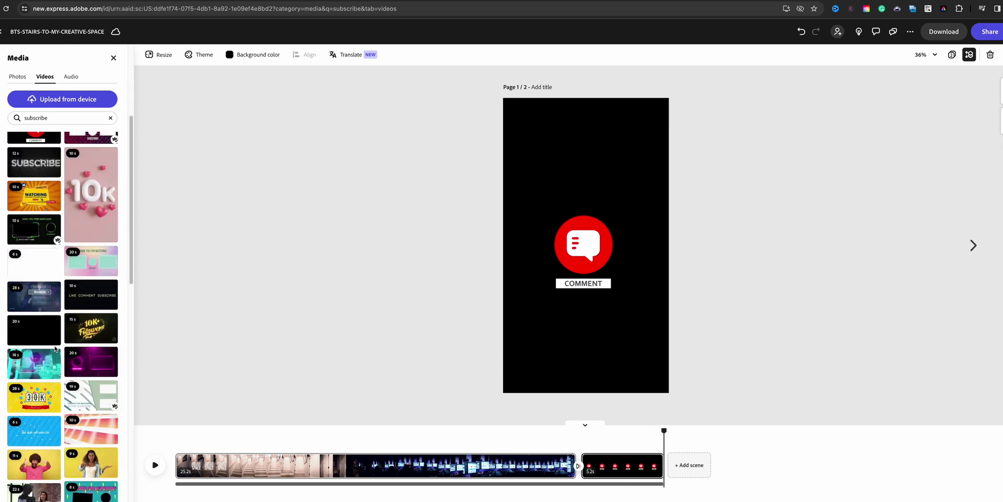
scroll(53, 350, "up", 5)
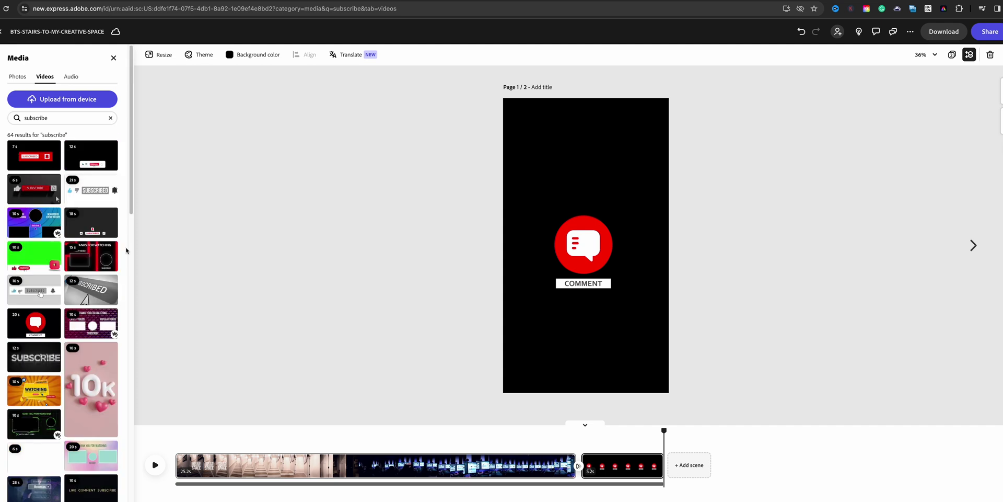